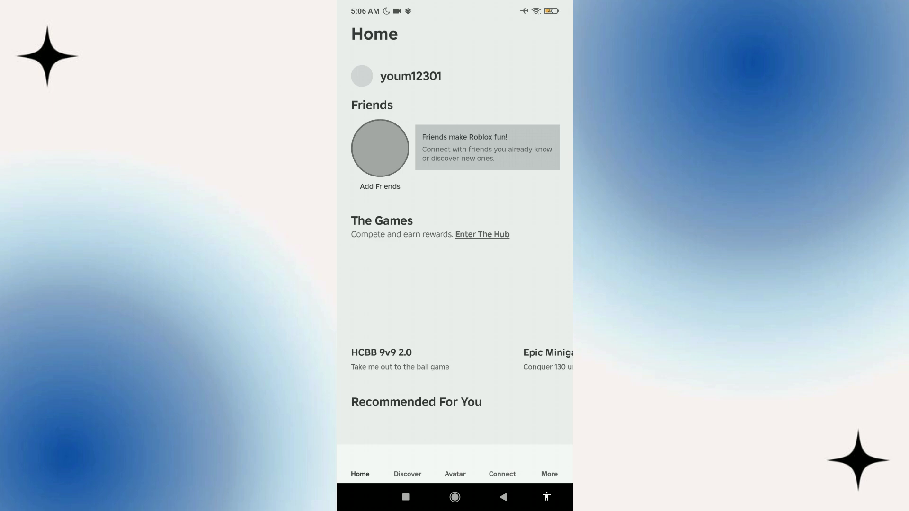
scroll(454, 256, down, 5)
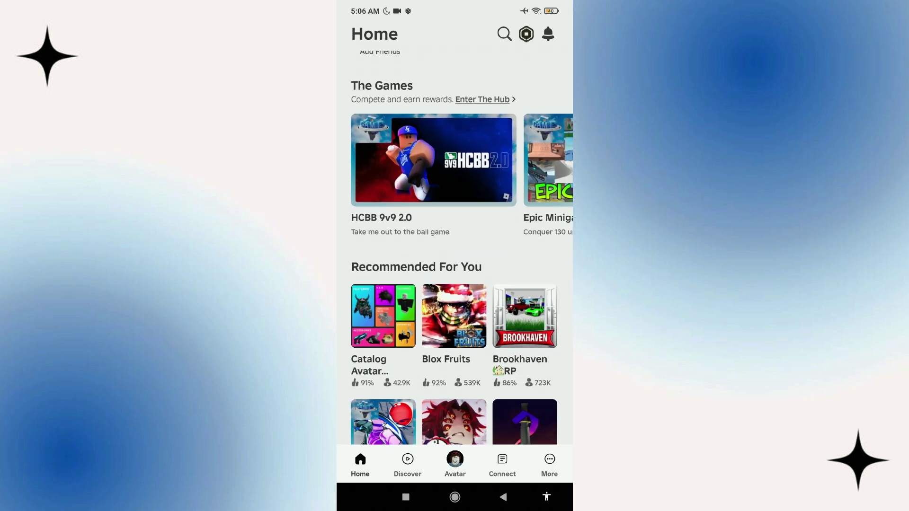
scroll(455, 255, down, 5)
scroll(454, 255, down, 3)
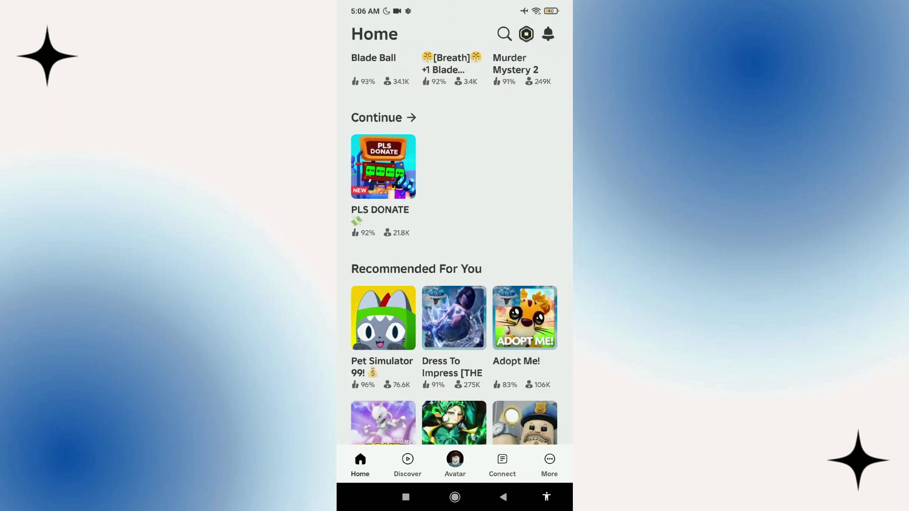
scroll(455, 256, up, 5)
scroll(455, 256, up, 5)
scroll(455, 256, up, 5)
scroll(455, 257, up, 5)
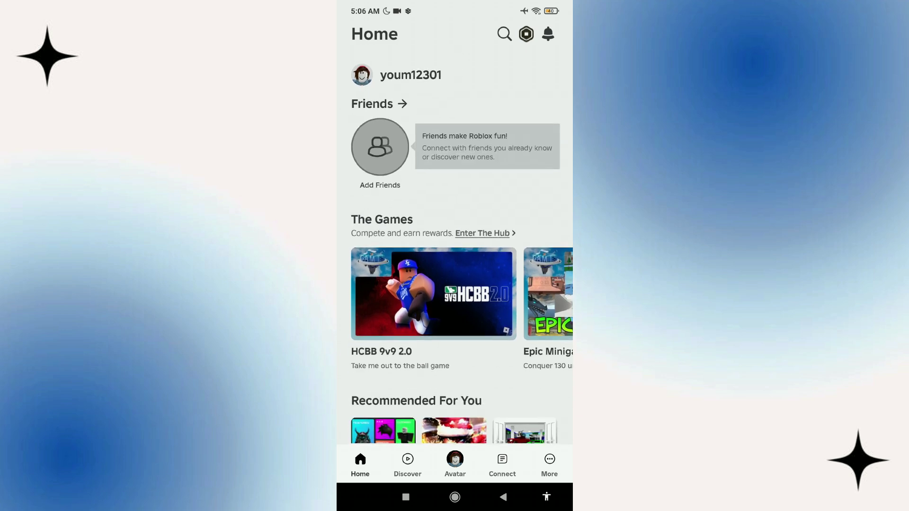
Leave Roblox and return to the phone's home screen
key(Home)
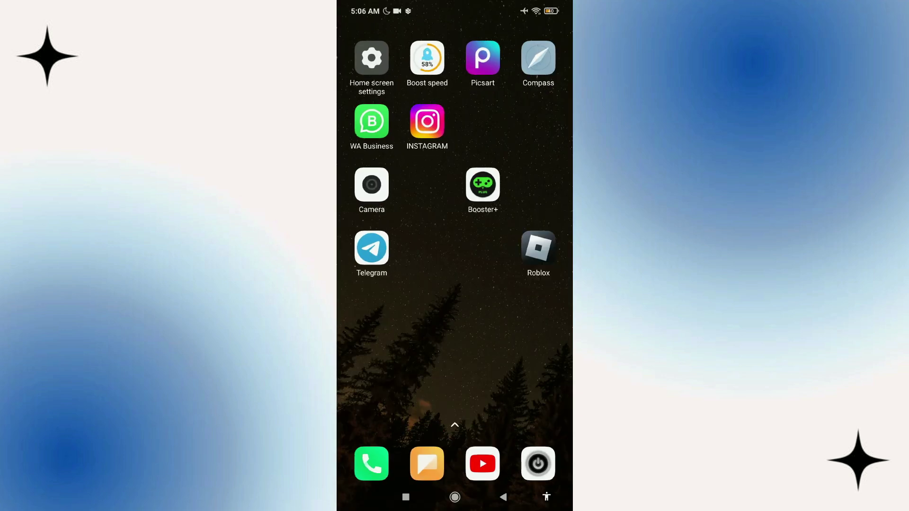
Remove Roblox from the recent apps and return to the home screen
click(406, 497)
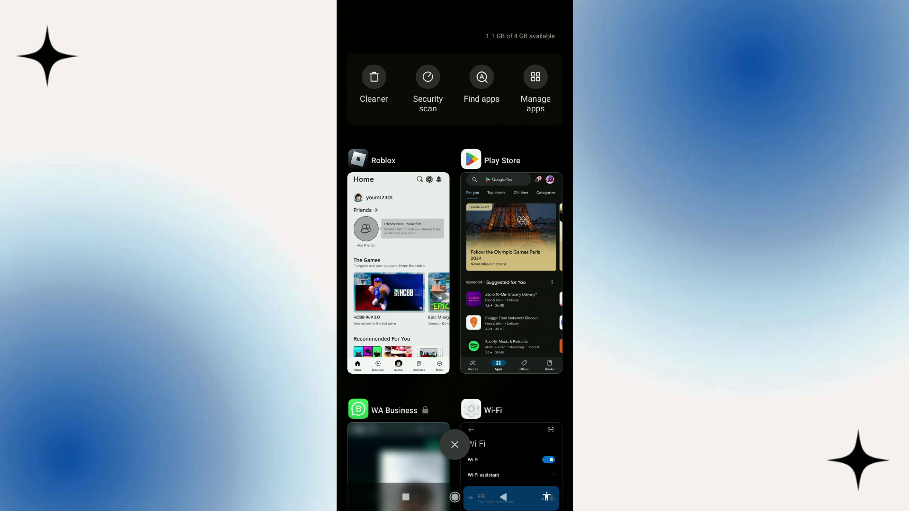
drag(398, 274, 298, 274)
click(455, 497)
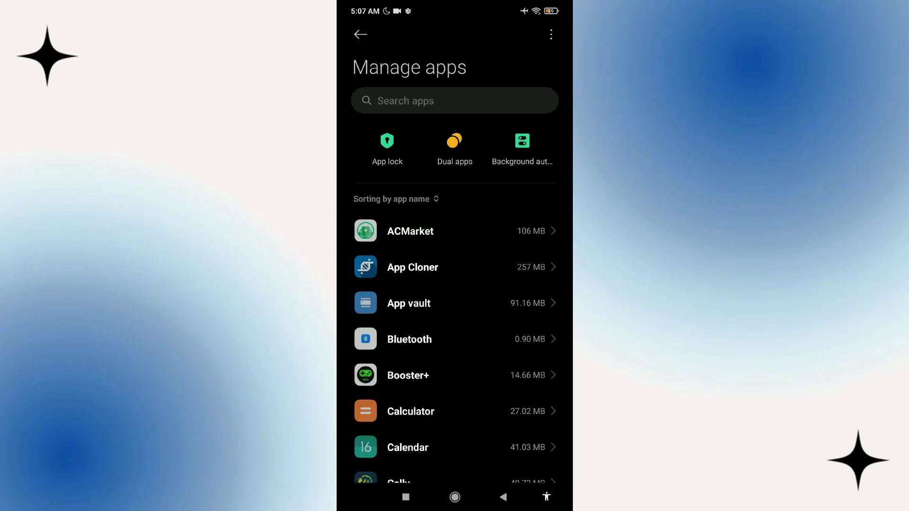
scroll(455, 320, down, 10)
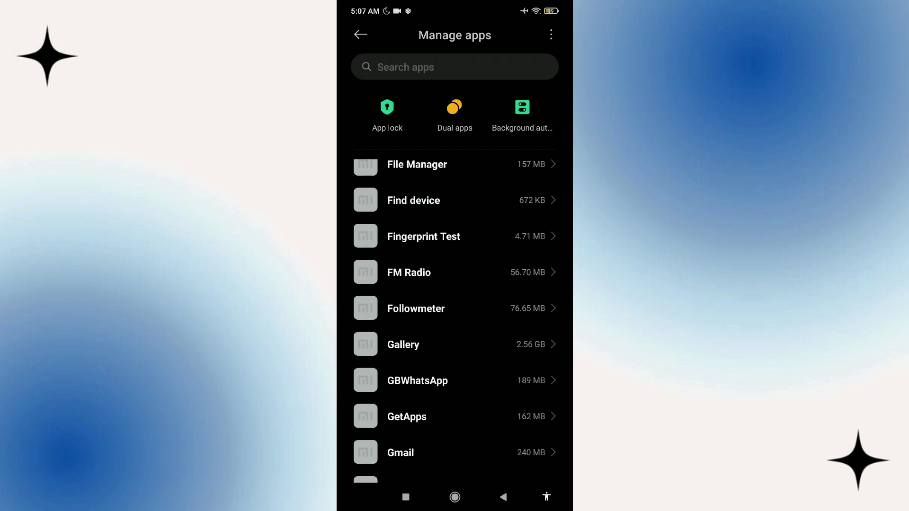
scroll(454, 320, down, 10)
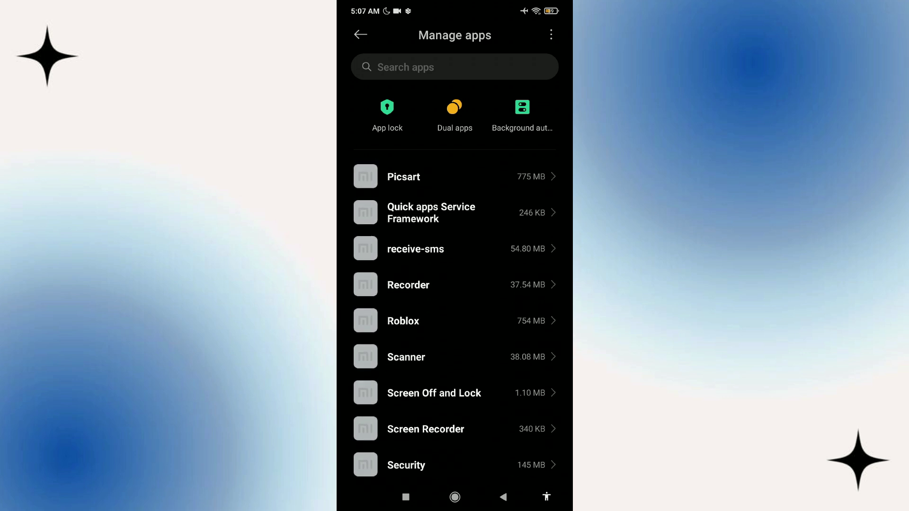
scroll(455, 320, down, 1)
Open Roblox's App info page from the Manage apps list
click(454, 301)
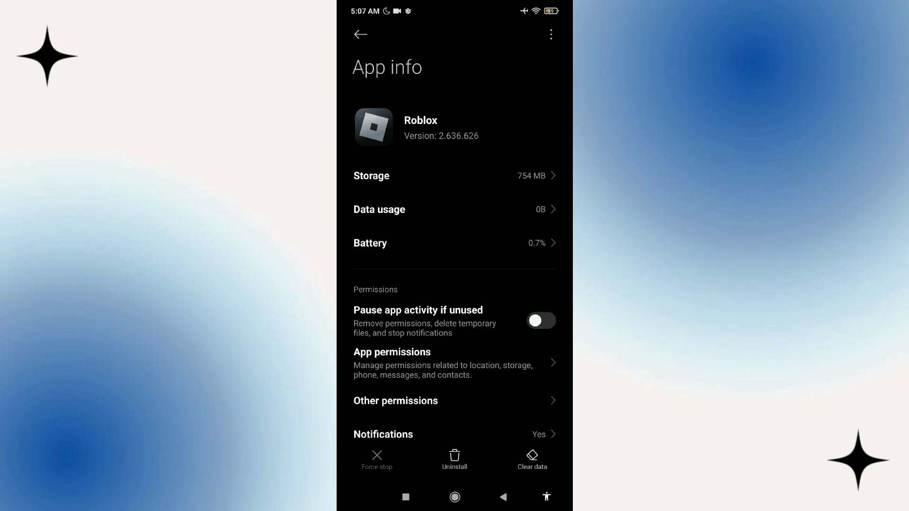
View Roblox's 754 MB storage, cancel Clear data, and go to the home screen
click(455, 176)
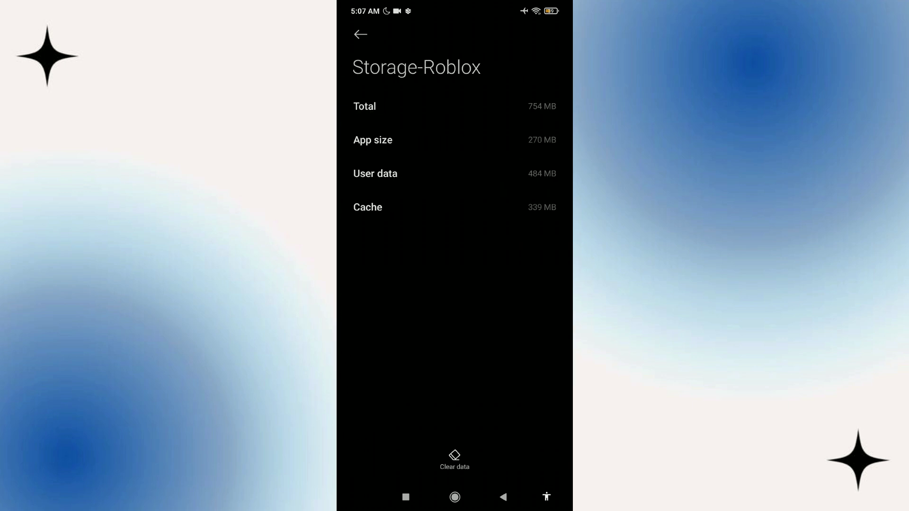
click(455, 460)
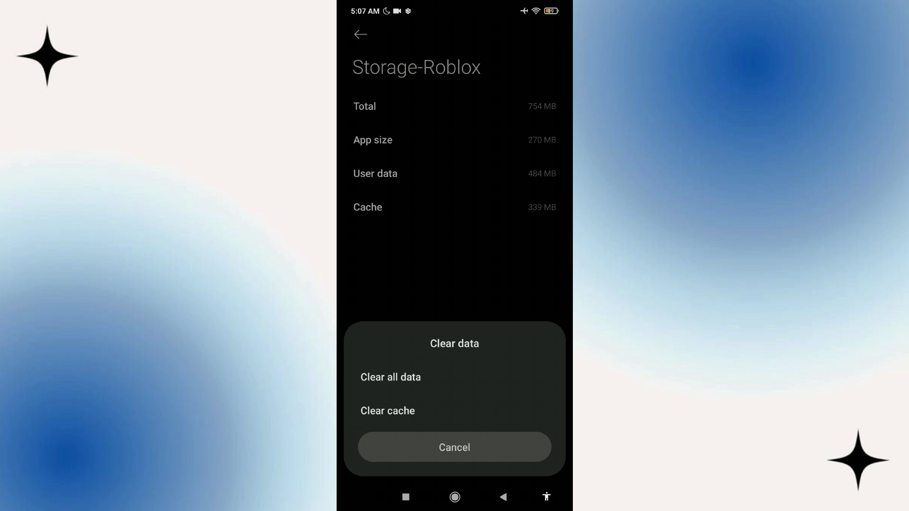
click(455, 447)
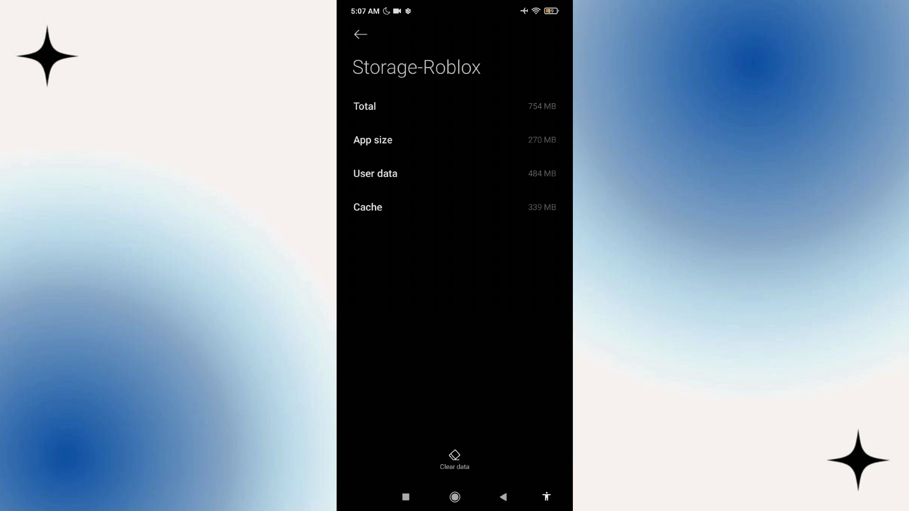
click(455, 497)
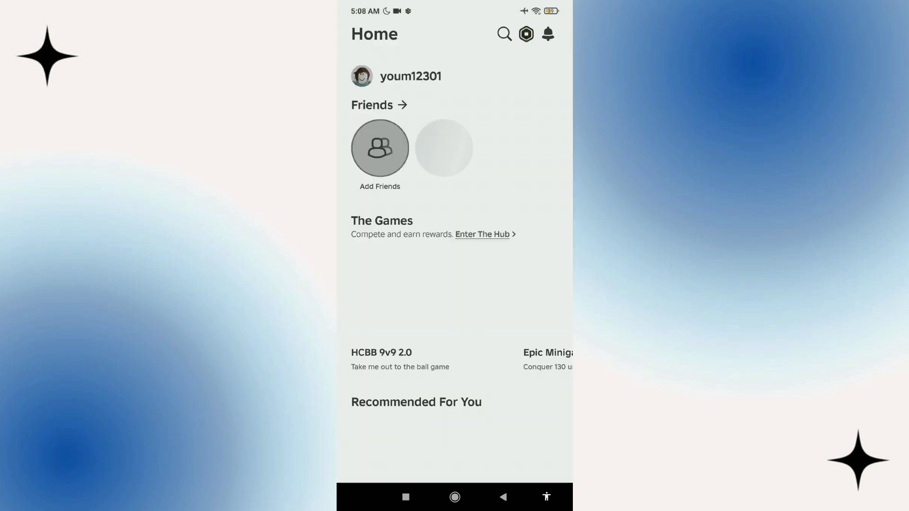
scroll(455, 284, down, 3)
scroll(455, 284, down, 3)
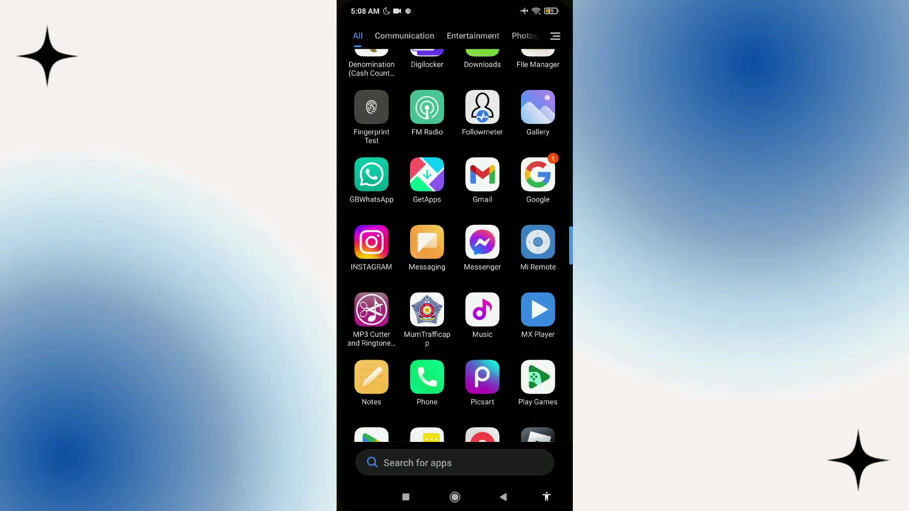
scroll(455, 256, down, 5)
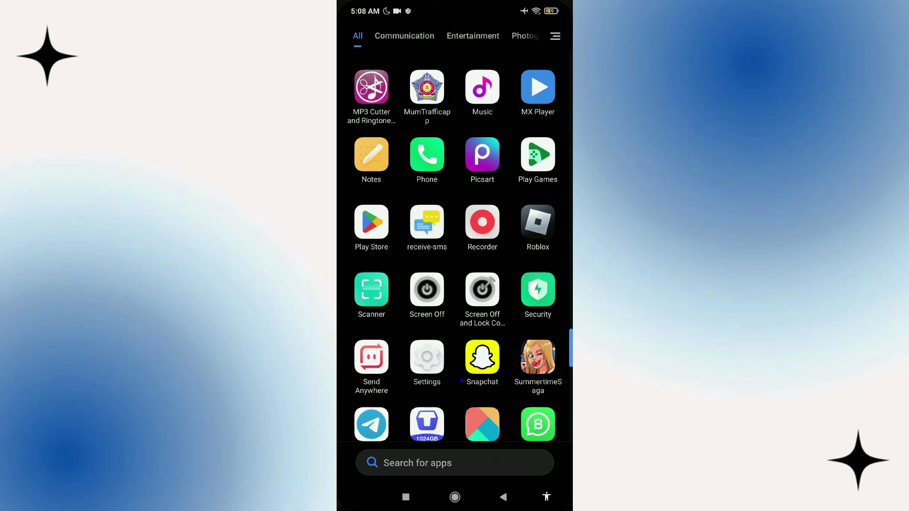
Launch Google Play Store from the app drawer
click(371, 223)
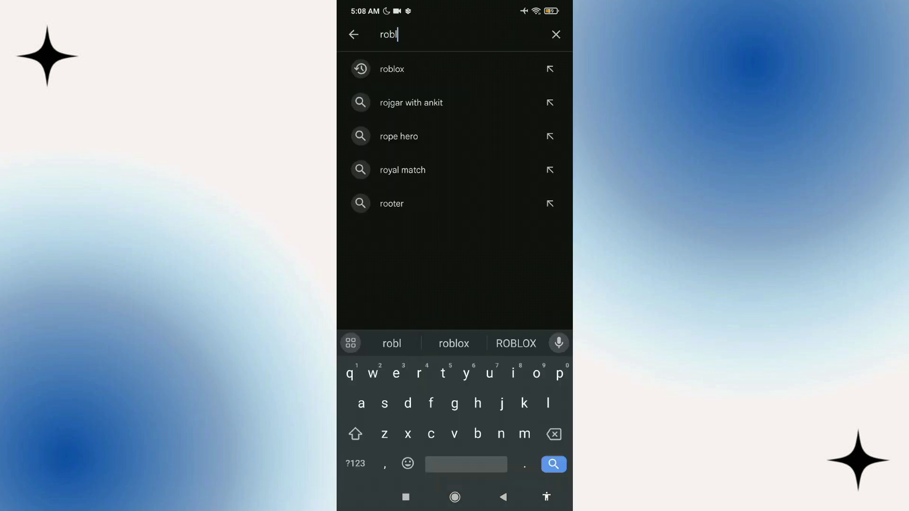
text(ox)
Search the Play Store for 'roblox' and open the Roblox listing
click(554, 465)
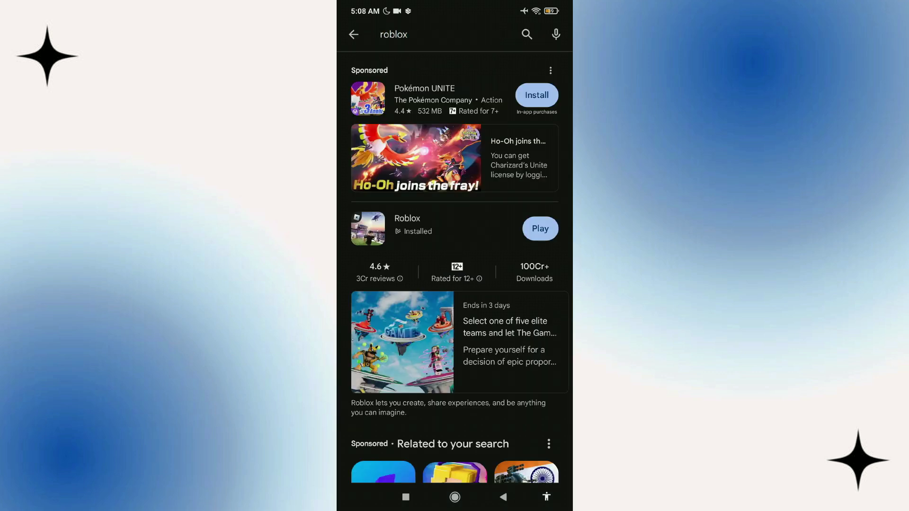
click(407, 217)
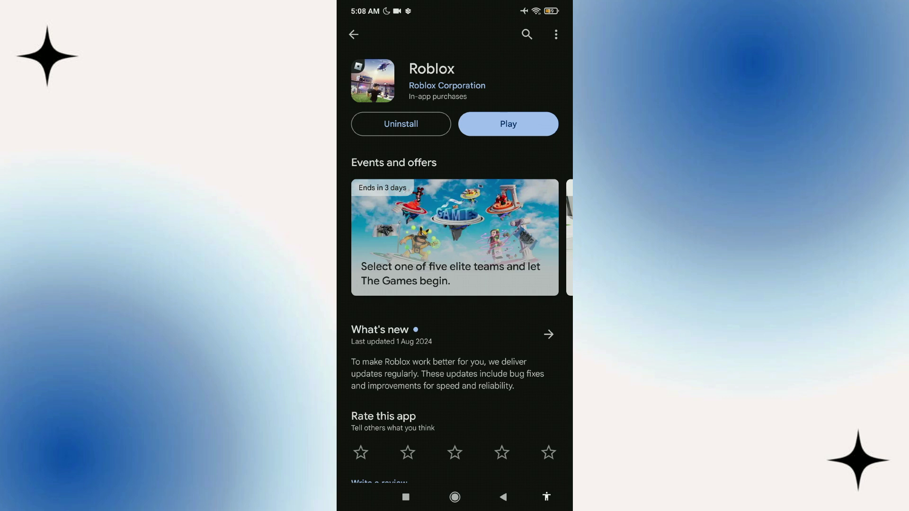
Cancel the Roblox uninstall prompt, keeping it installed, and return home
click(401, 124)
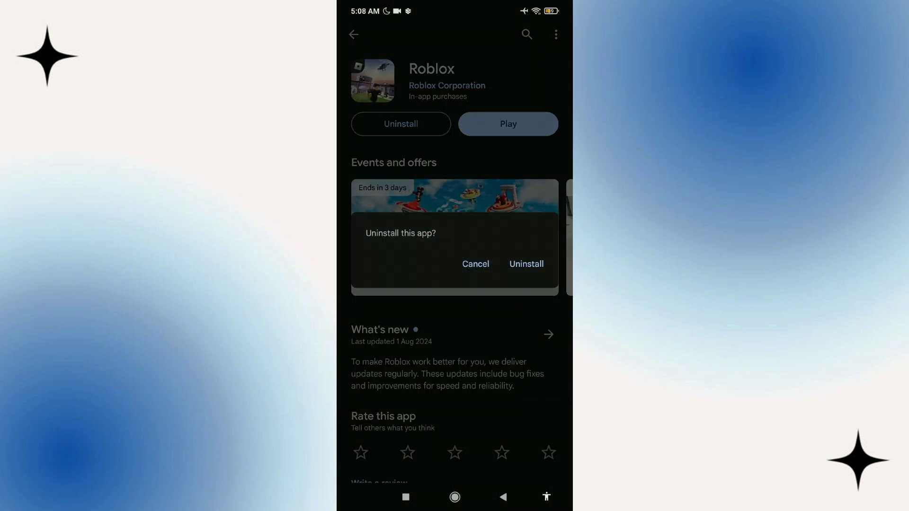
click(476, 264)
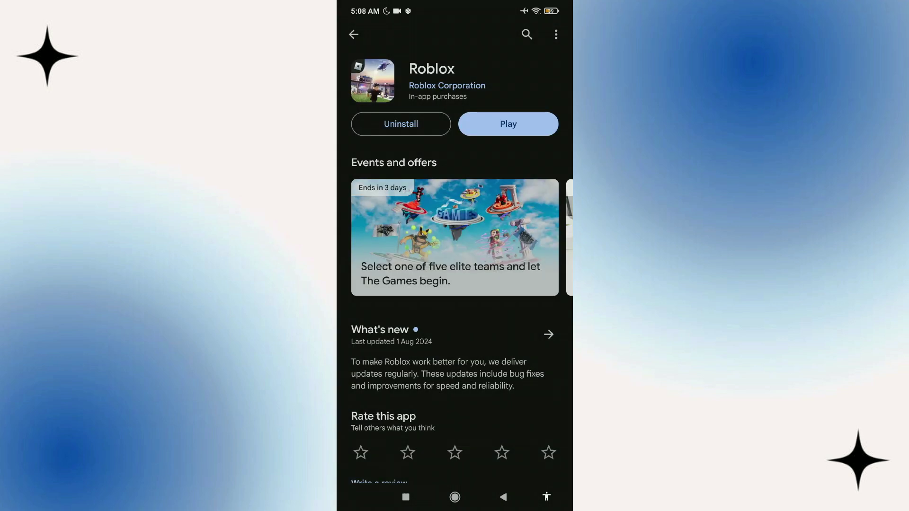
click(455, 496)
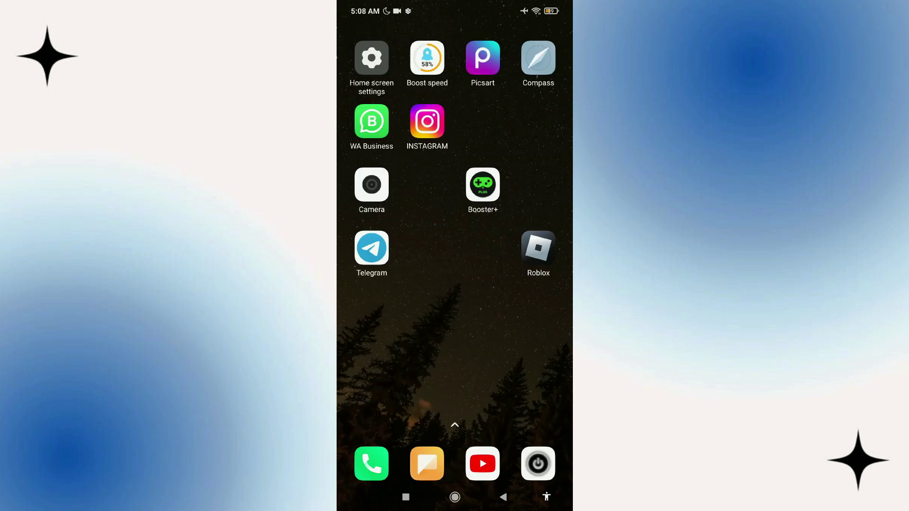